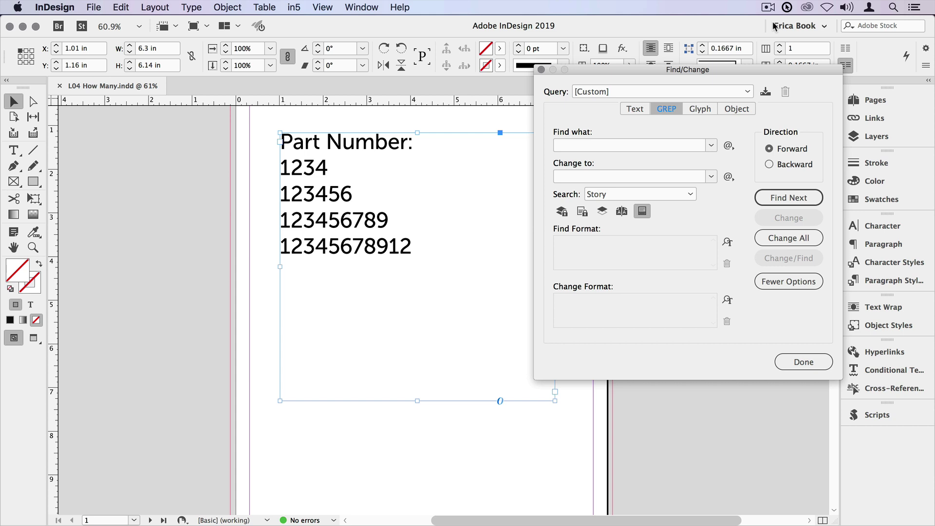
# Search the part number story with the GREP expression \d and step through several successive matches
pyautogui.click(609, 145)
pyautogui.write('\\d')
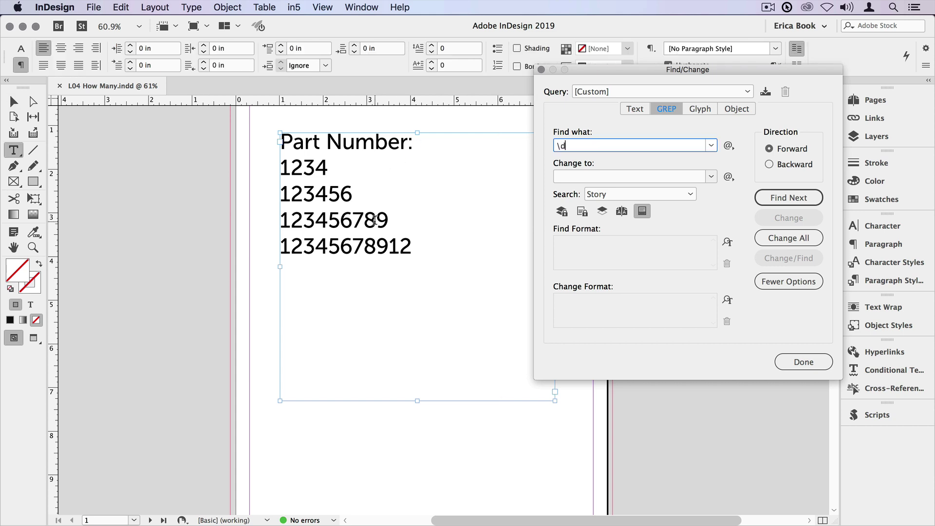
pyautogui.click(14, 101)
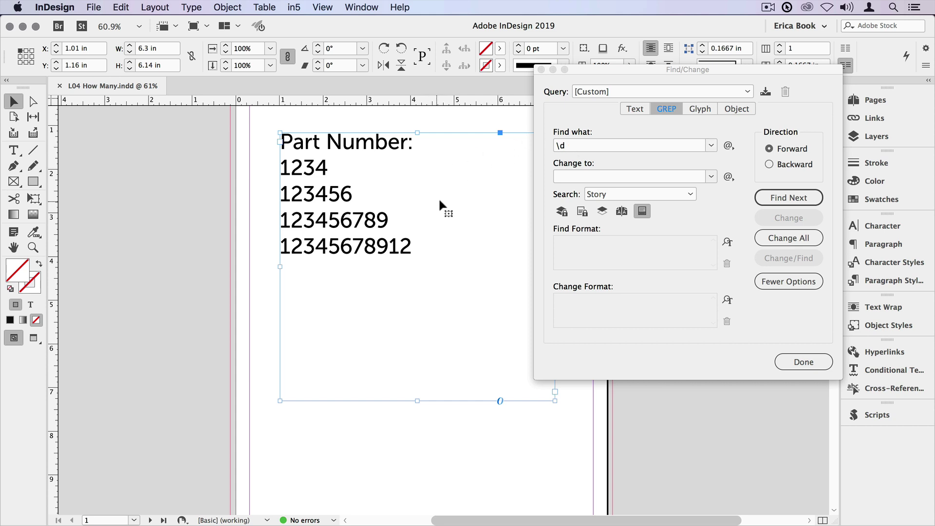
pyautogui.click(775, 198)
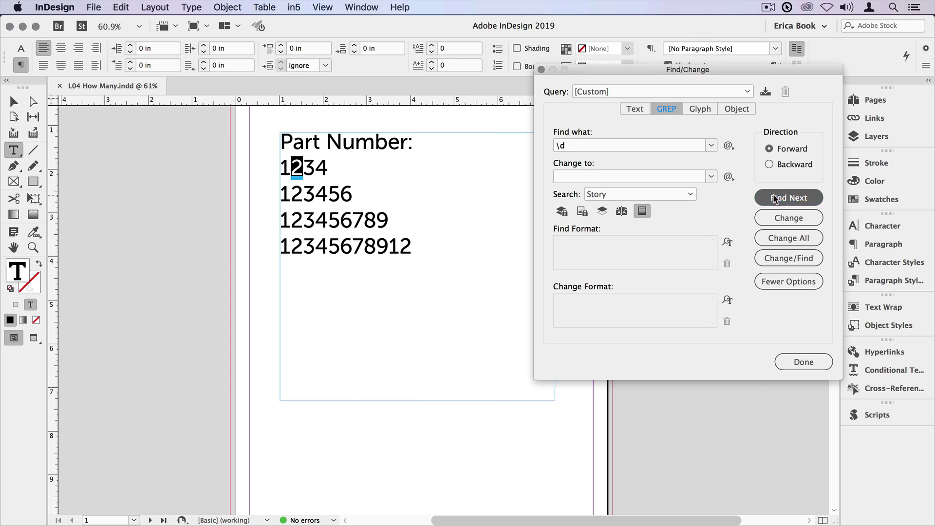
pyautogui.click(775, 198)
pyautogui.click(775, 199)
pyautogui.click(775, 199)
pyautogui.click(775, 198)
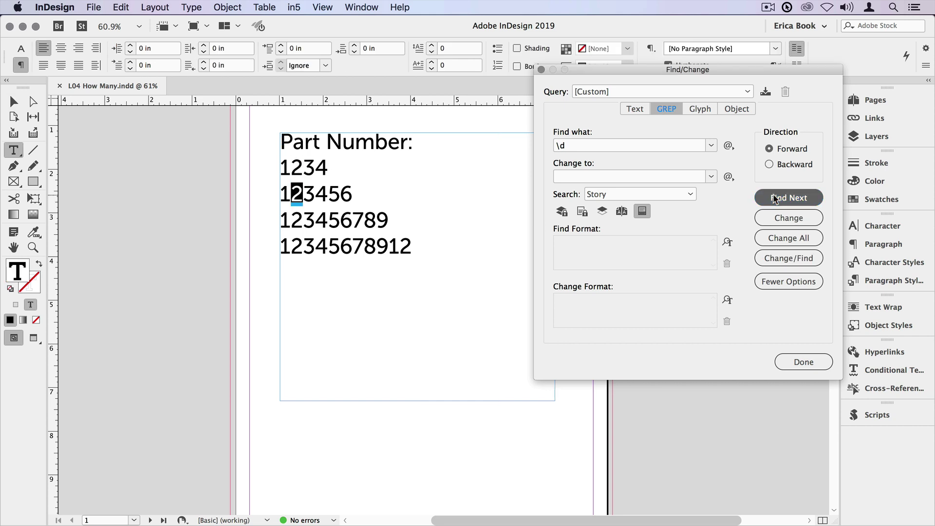
pyautogui.click(775, 198)
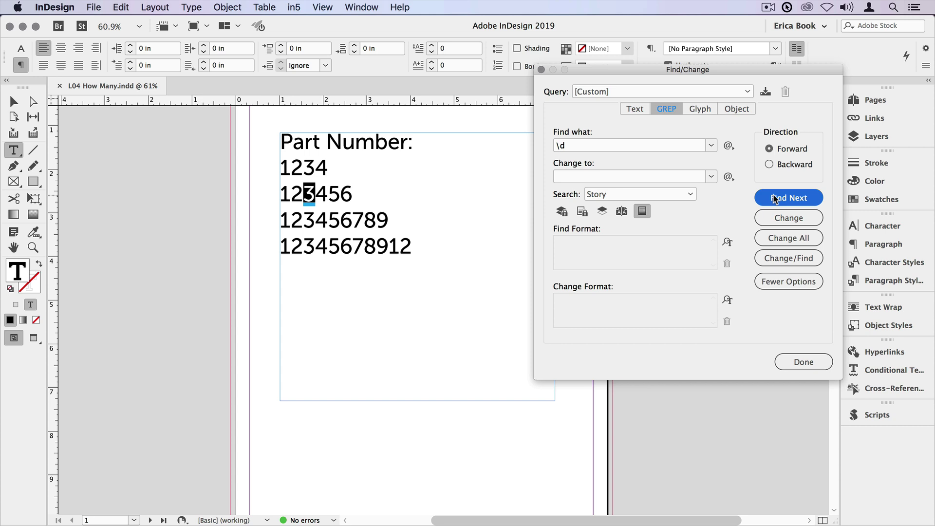
# Extend the \d find expression with the One or More Times repeat, and replace the find expression with .+
pyautogui.click(729, 146)
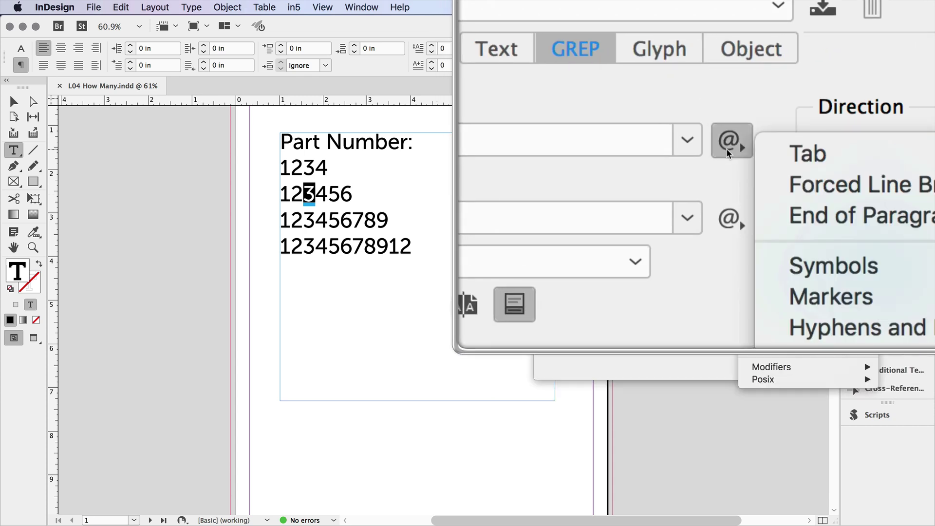
pyautogui.moveTo(768, 337)
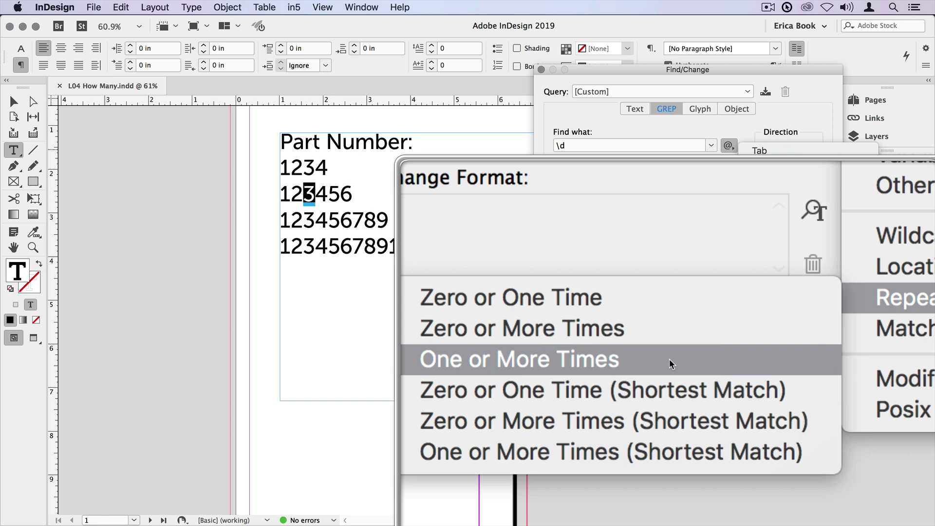
pyautogui.click(670, 359)
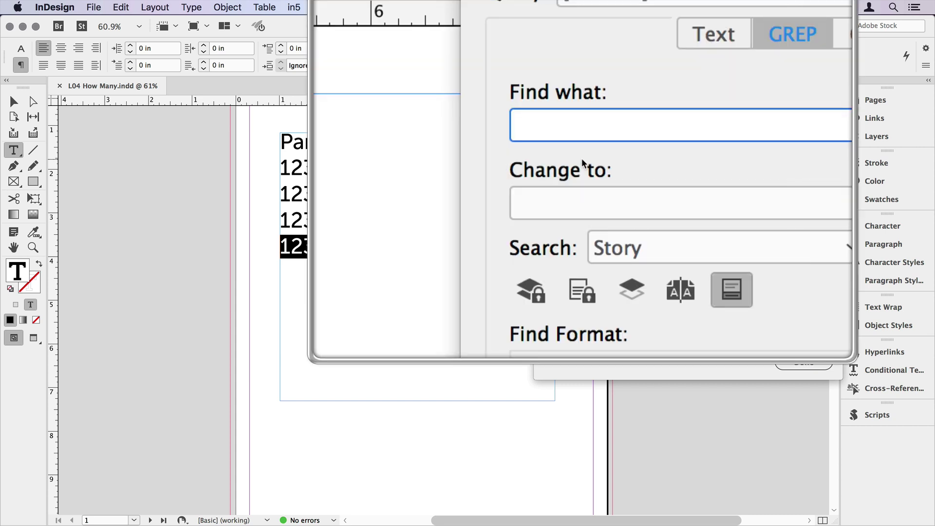
pyautogui.write('.+')
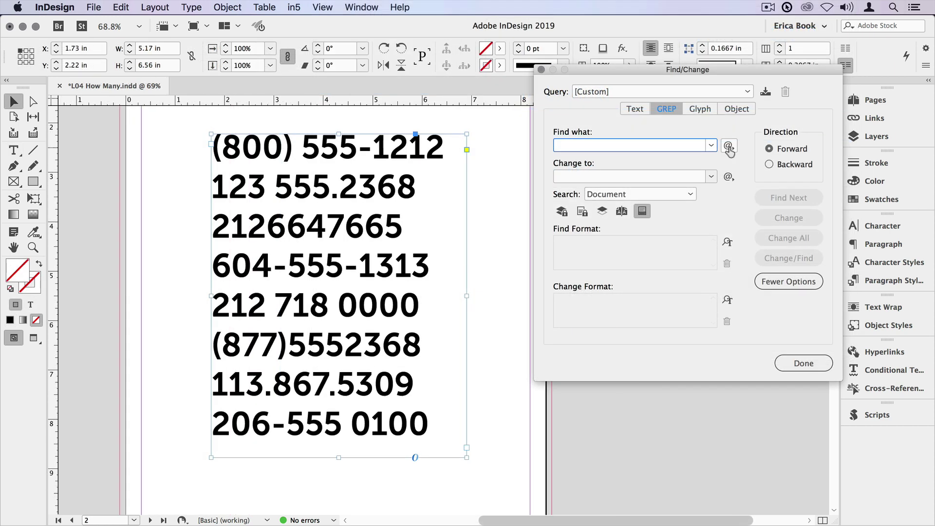
# Insert the Zero or More Times repeat character into the empty GREP find expression
pyautogui.click(729, 147)
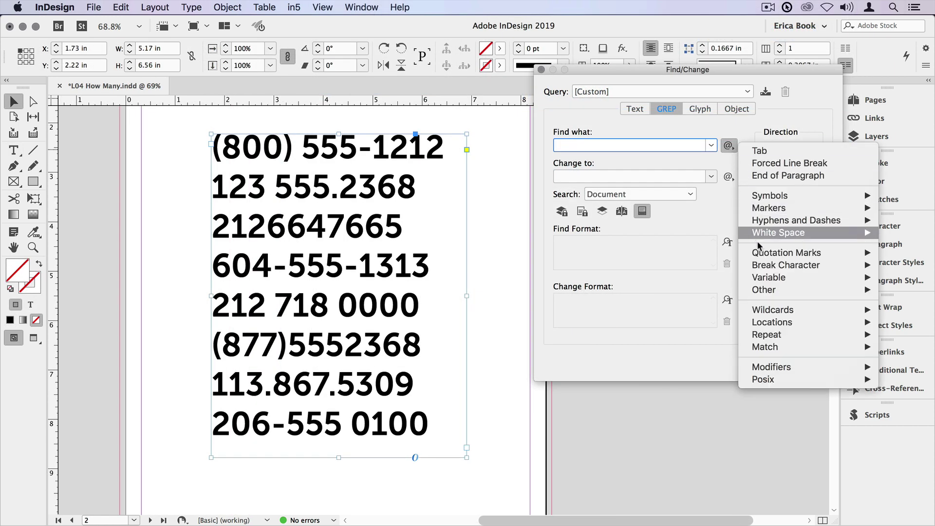
pyautogui.moveTo(776, 335)
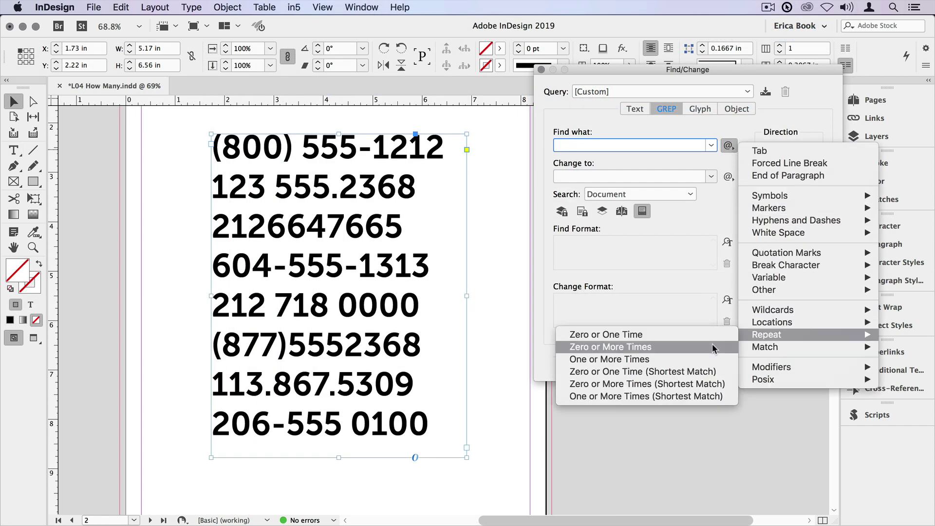
pyautogui.click(685, 347)
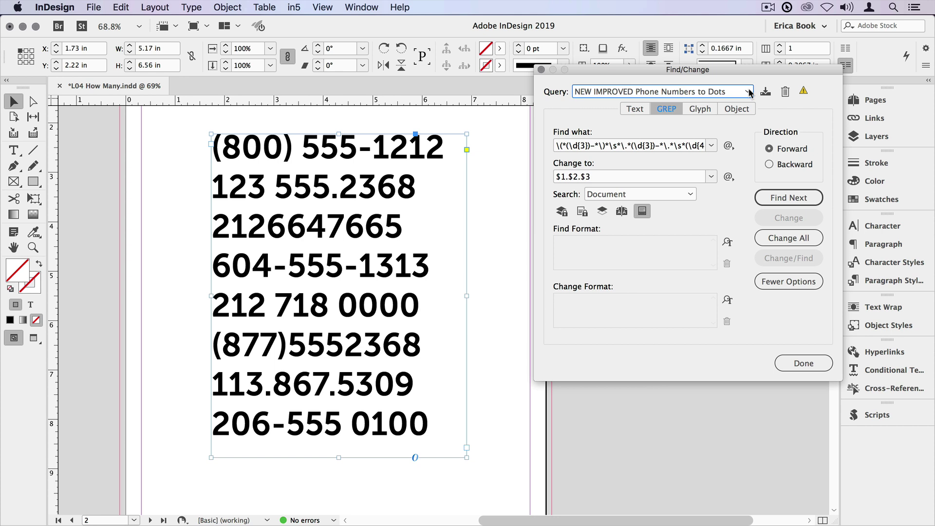
# Load the saved query Multiple Space to Single Space and enter \s as its replacement expression
pyautogui.click(748, 92)
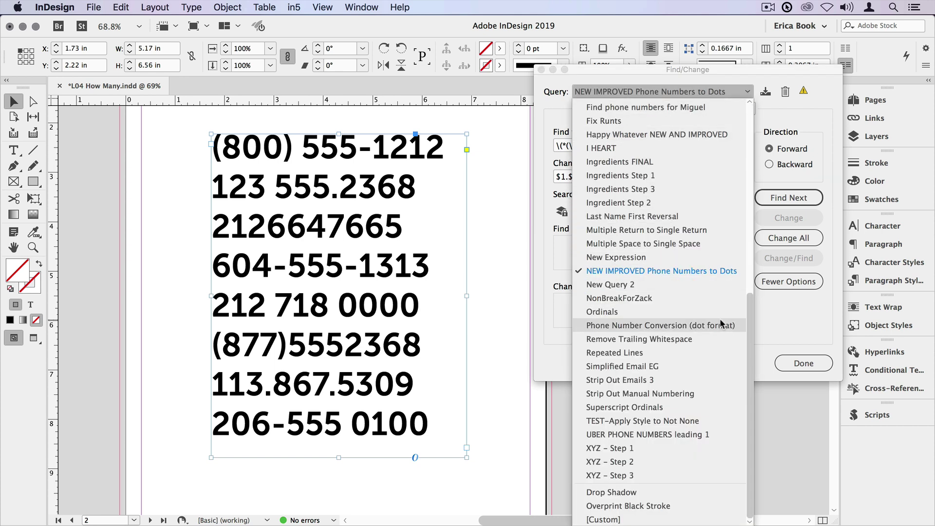
pyautogui.scroll(10, 723, 186)
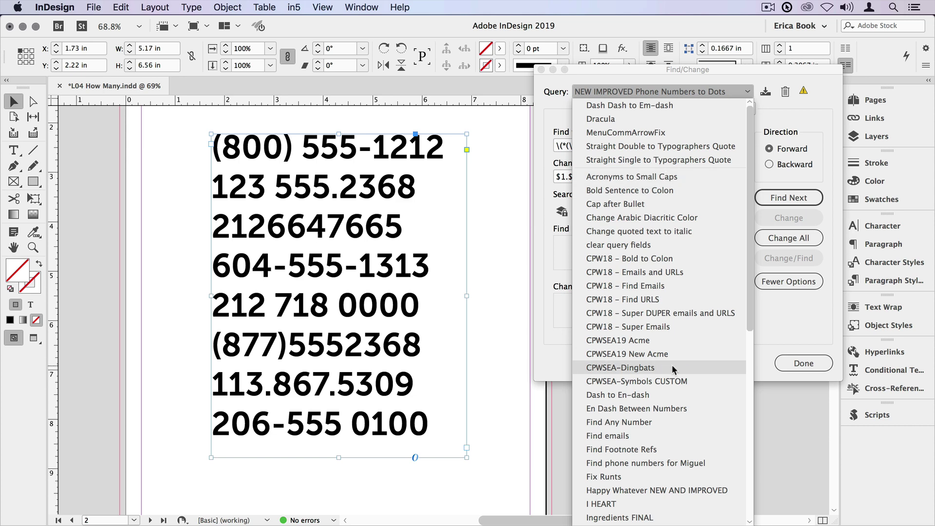
pyautogui.scroll(-5, 671, 364)
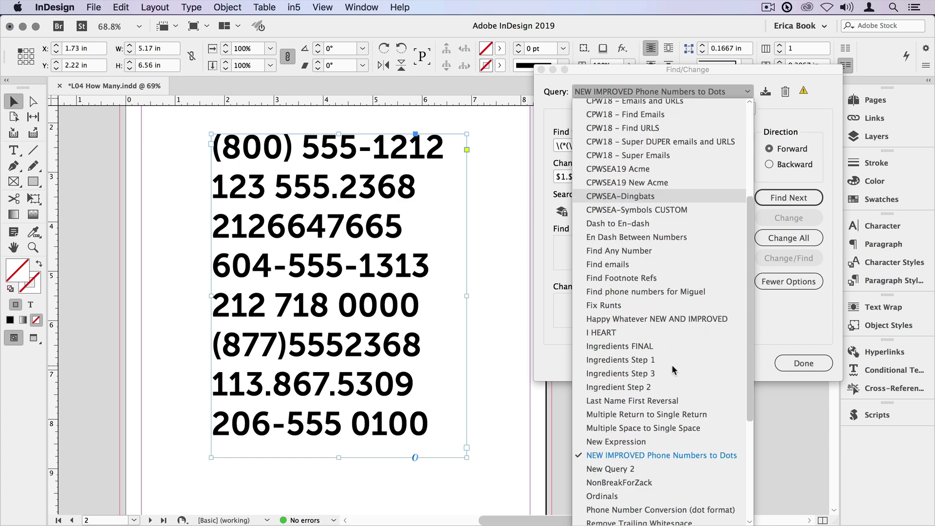
pyautogui.click(665, 428)
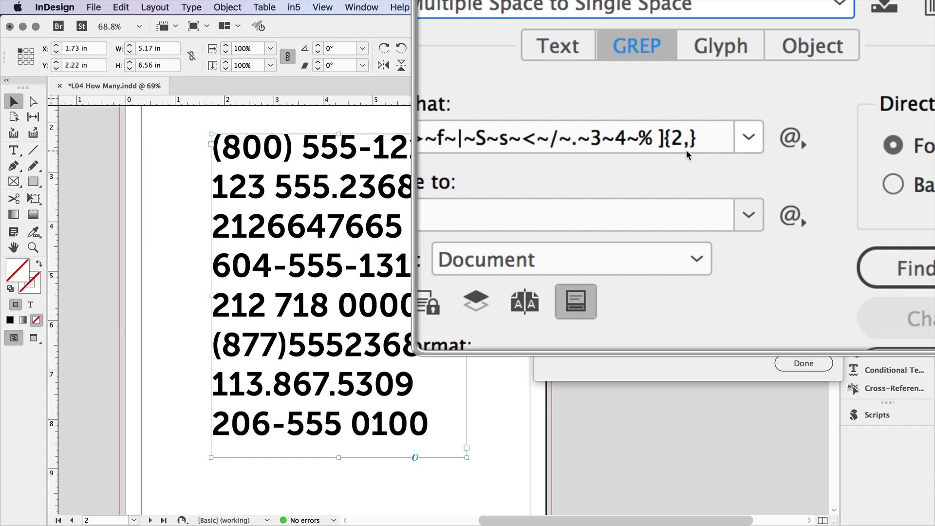
pyautogui.click(582, 214)
pyautogui.write('\\s')
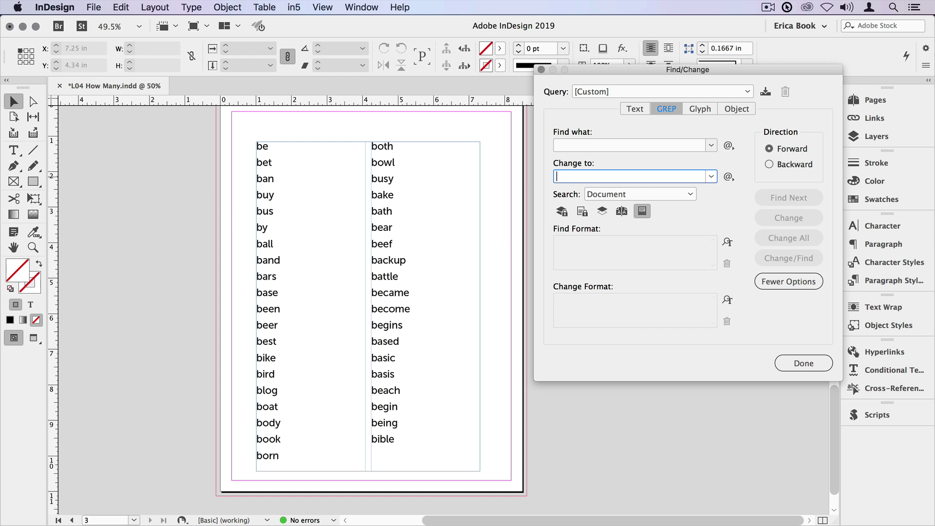
# Set the GREP find expression to \l{4,6} and limit the search to the story of the two-column word list
pyautogui.click(572, 144)
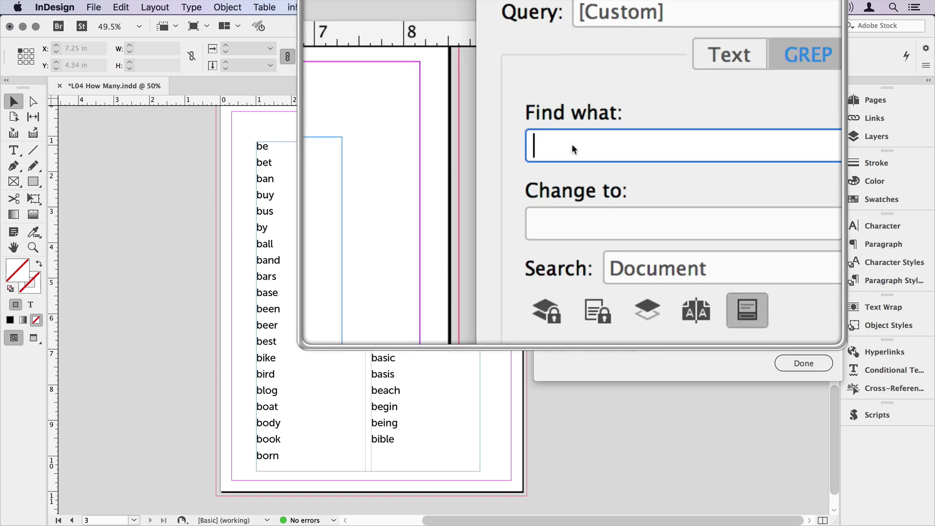
pyautogui.write('\\l{}')
pyautogui.press('Left')
pyautogui.write('4,')
pyautogui.write('6')
pyautogui.click(410, 168)
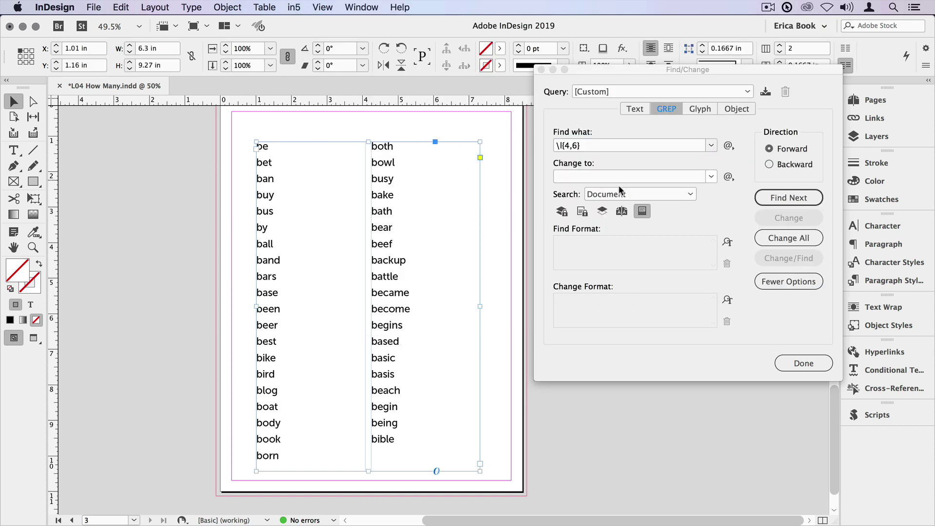
pyautogui.click(633, 193)
pyautogui.click(637, 230)
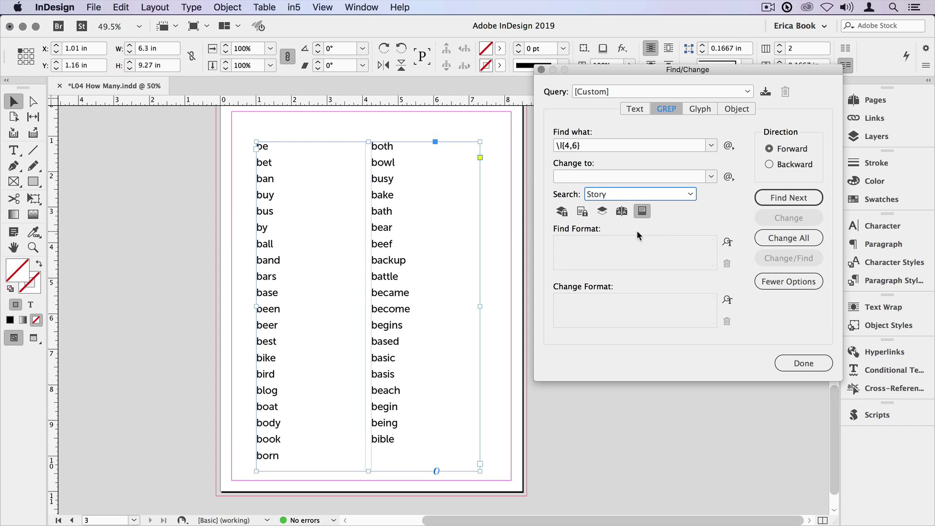
# Step through the four-to-six lowercase letter matches in the word list up to the word bible
pyautogui.click(770, 197)
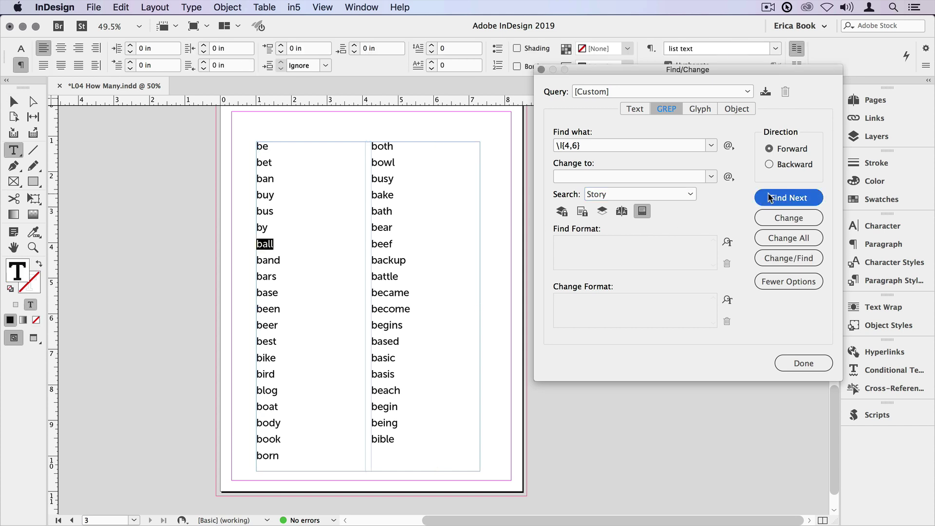
pyautogui.click(770, 197)
pyautogui.tripleClick(770, 197)
pyautogui.tripleClick(769, 197)
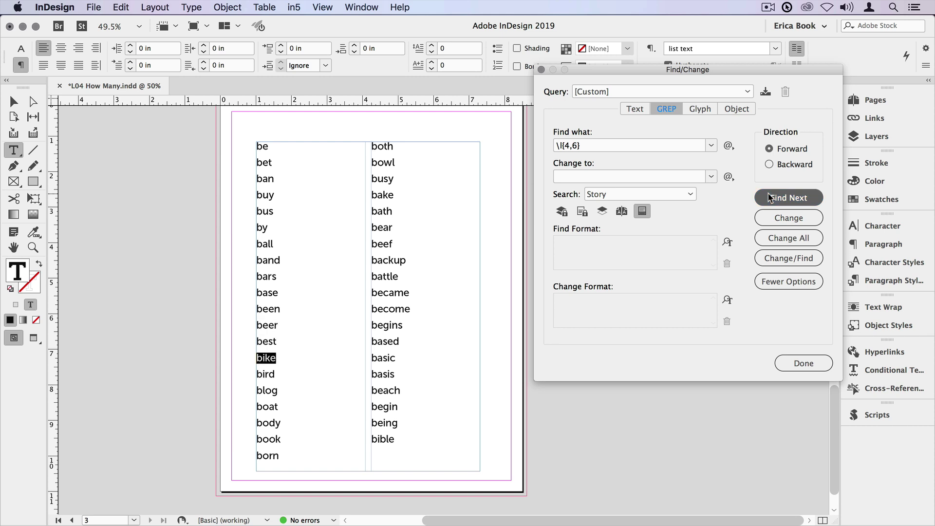
pyautogui.tripleClick(769, 197)
pyautogui.doubleClick(770, 198)
pyautogui.tripleClick(770, 197)
pyautogui.tripleClick(770, 197)
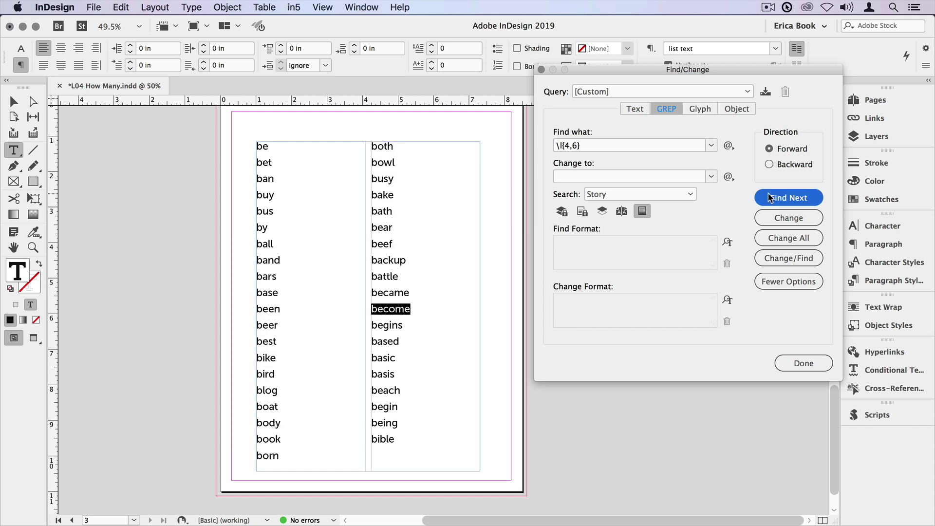
pyautogui.tripleClick(770, 197)
pyautogui.click(769, 197)
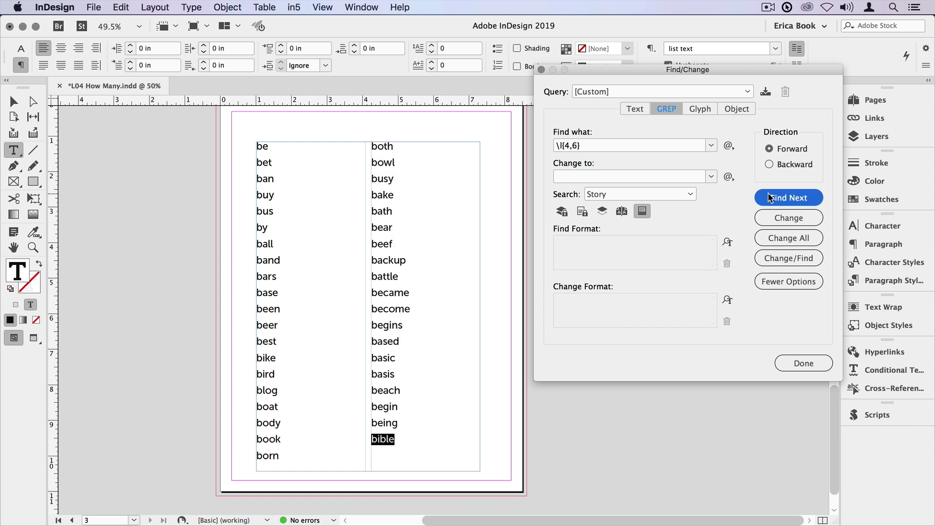